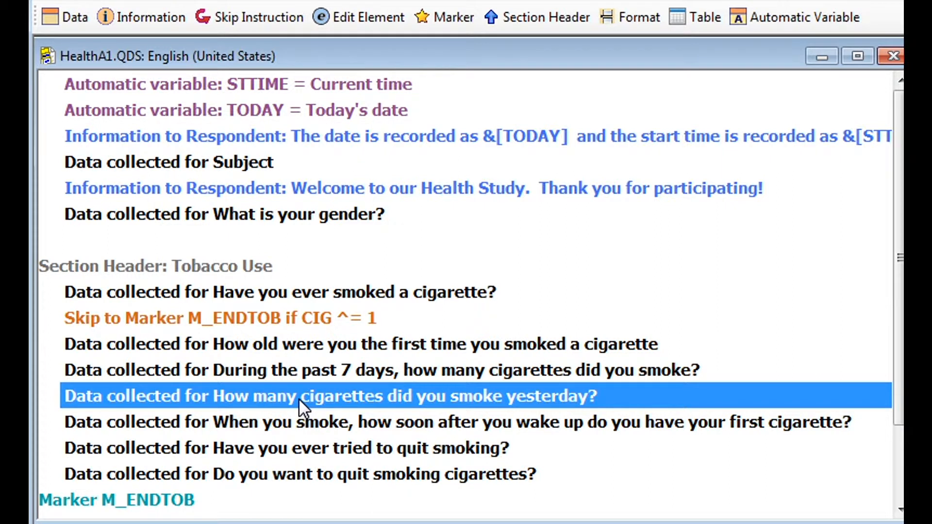
- Open the yesterday-cigarettes question to check its variable name, then return to the list
double_click(298, 398)
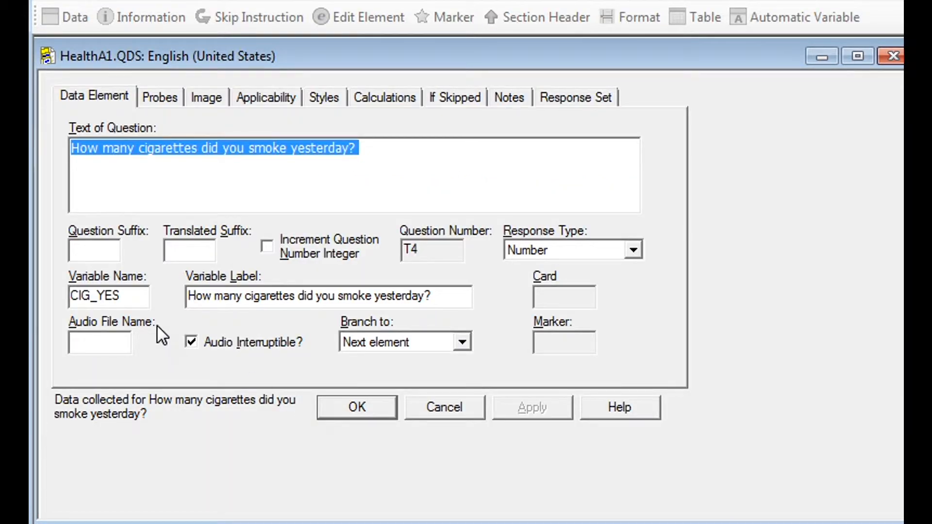
click(144, 304)
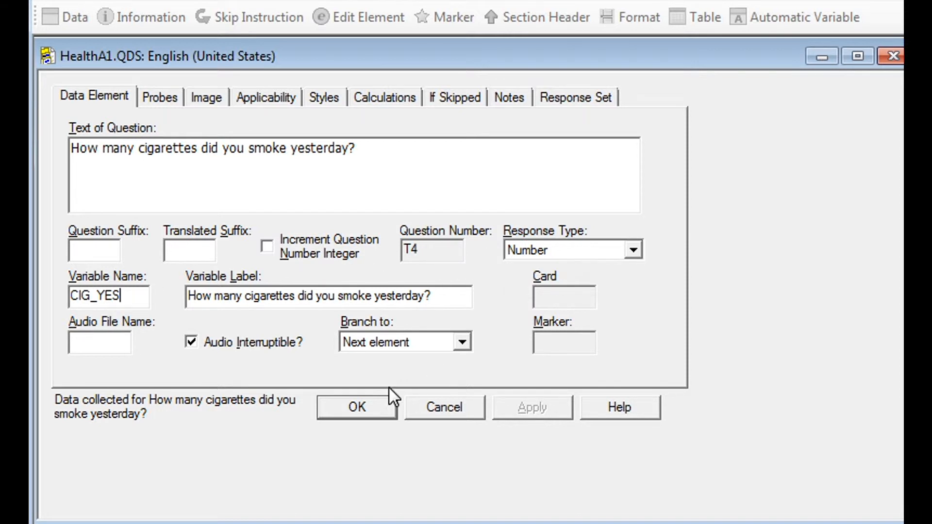
click(359, 409)
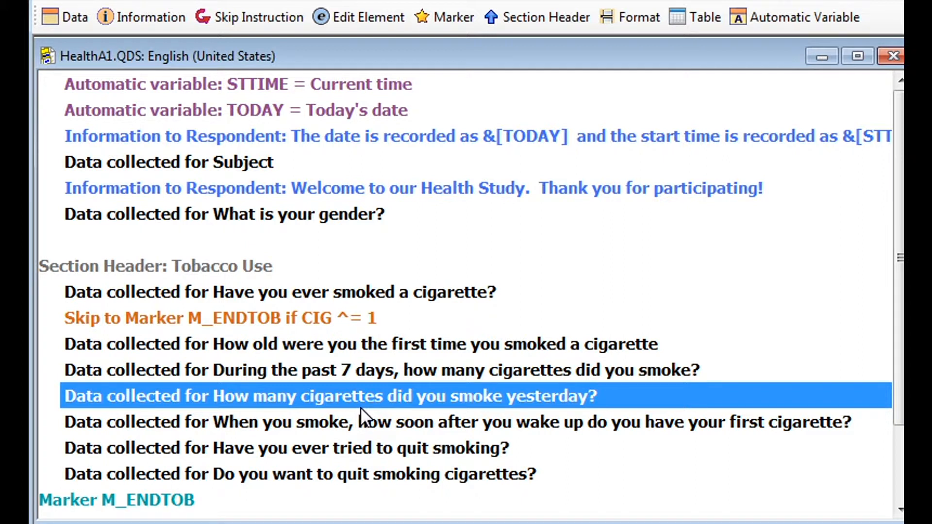
- Insert a new edit check after the yesterday-cigarettes question with condition CIG_YES > CIG_WEEK
click(372, 426)
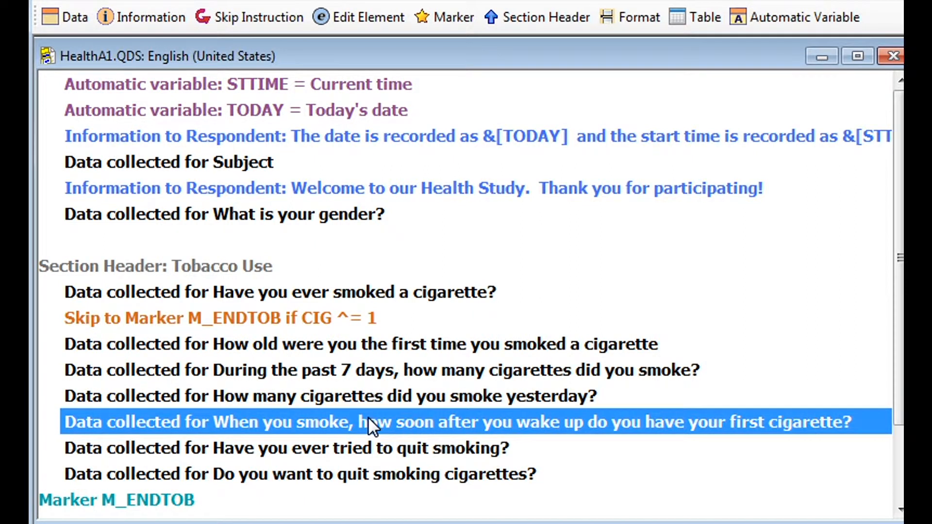
click(343, 8)
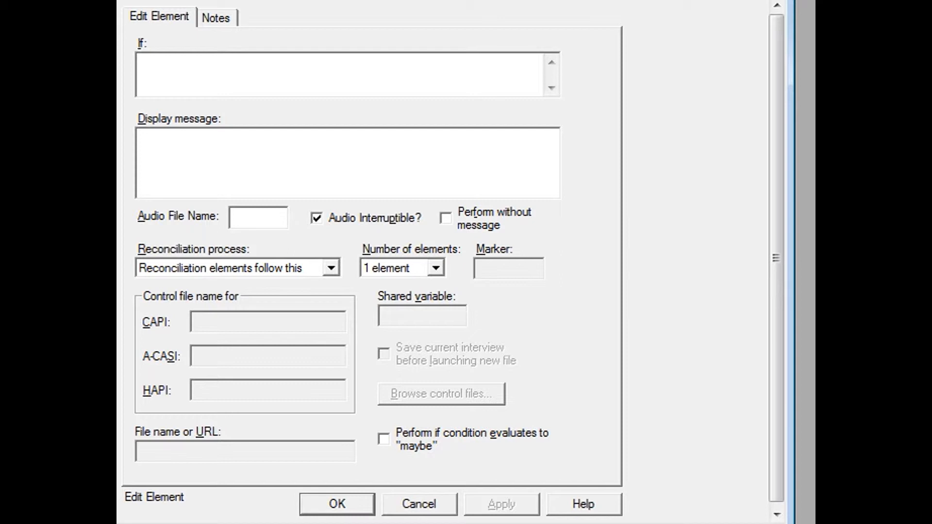
text(CIG_YES > CIG_WEEK)
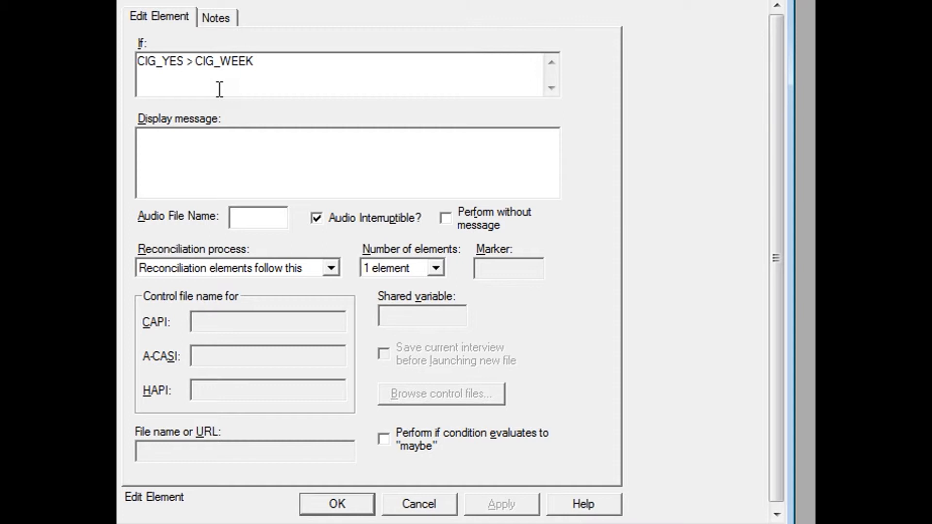
- Add the review-your-responses warning and set reconciliation to loop back 2 prior elements
key(Tab)
text(You reported smoking more cigarettes yesterday than in the past 7 days.  Please review your responses.)
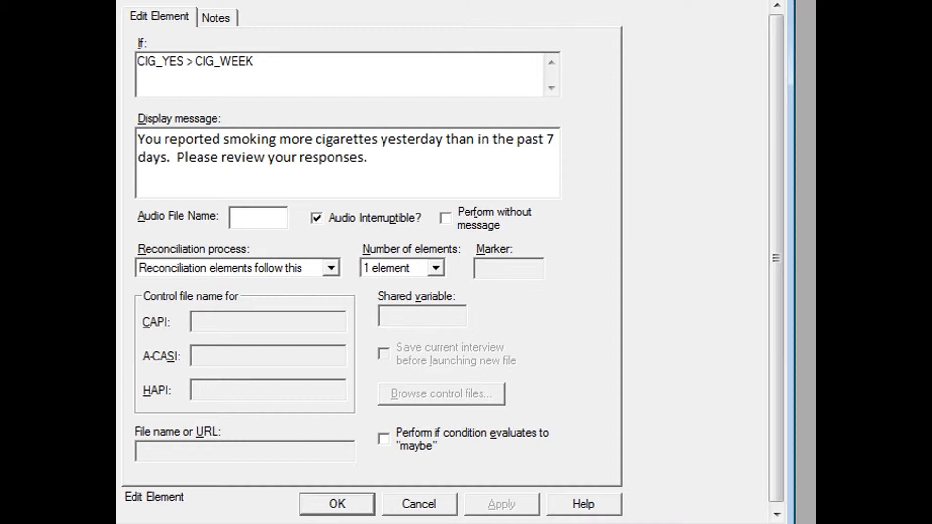
click(334, 273)
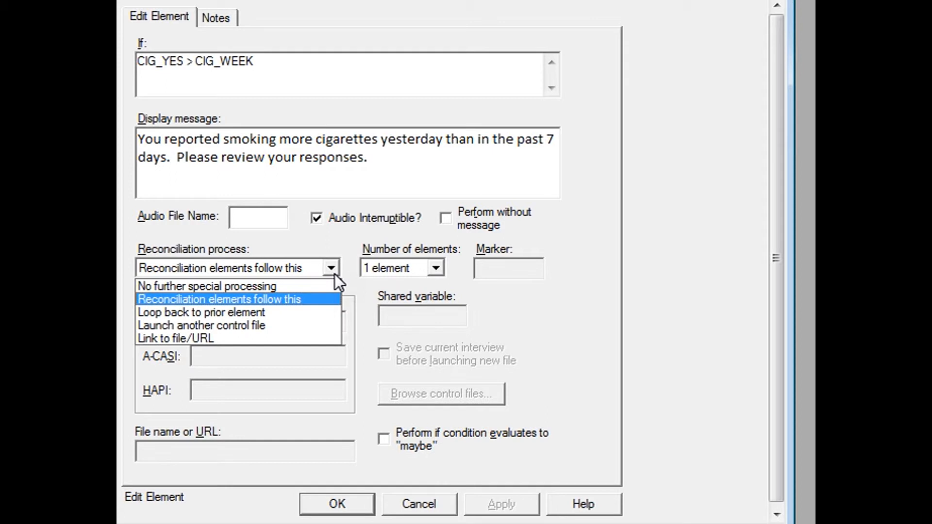
click(271, 313)
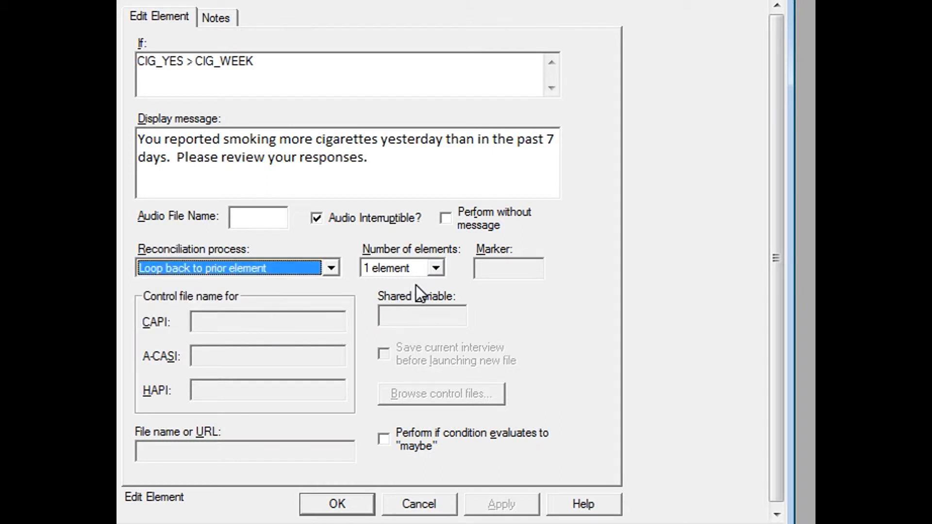
click(443, 268)
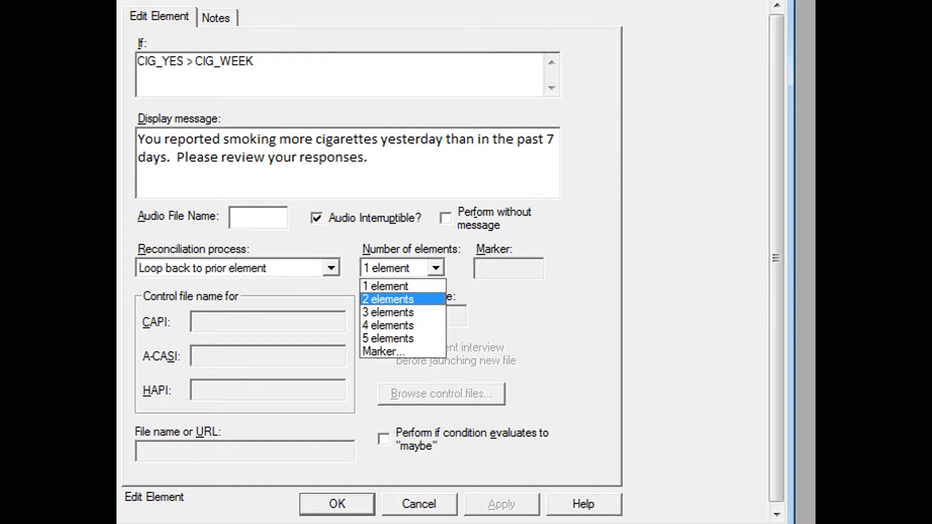
click(388, 300)
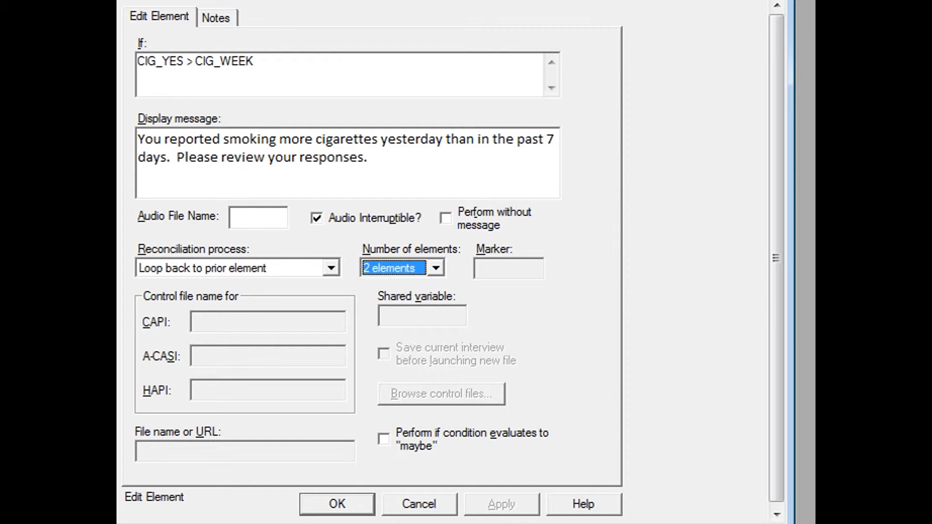
click(336, 505)
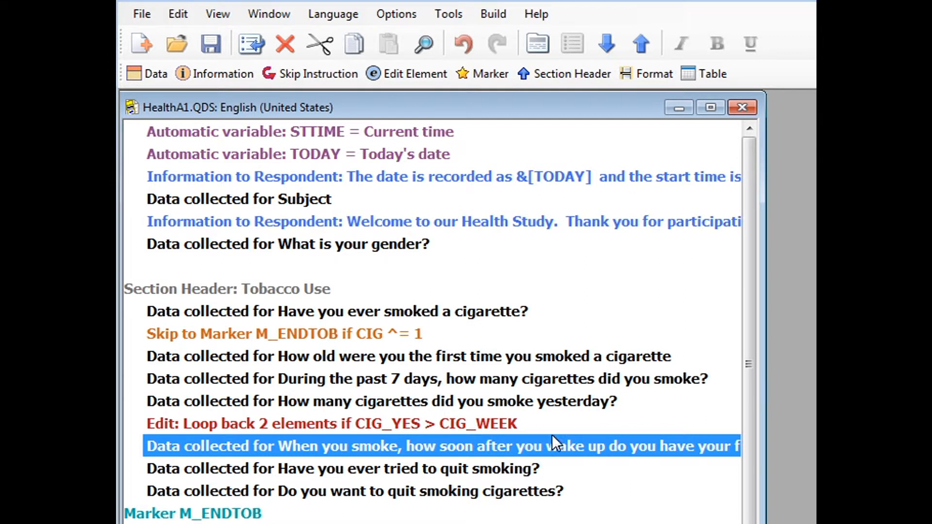
- Build the ACASI application, save it as Health En ACASI.QSI, and try it out
click(489, 10)
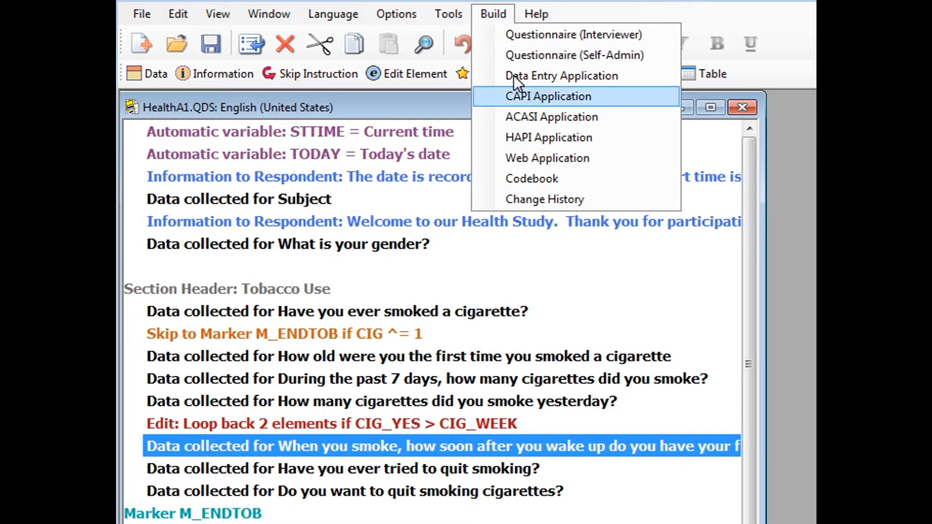
click(530, 117)
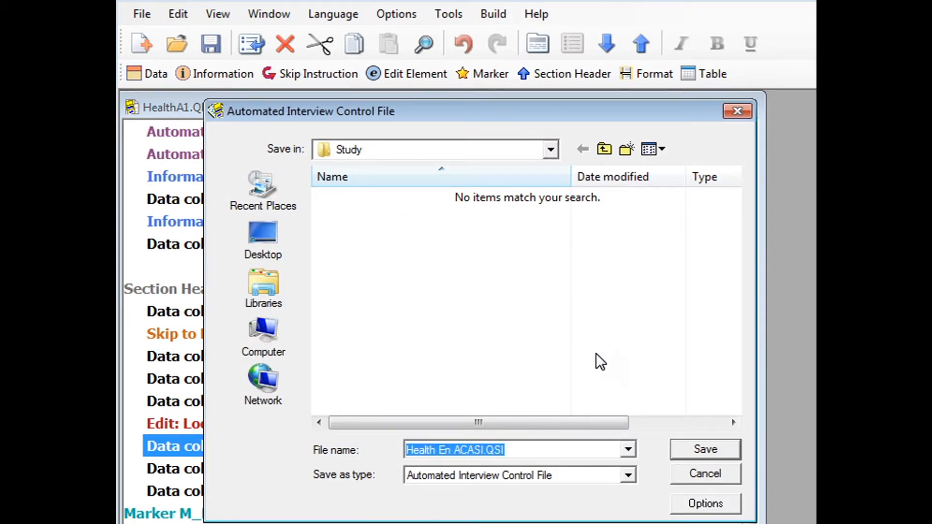
click(705, 452)
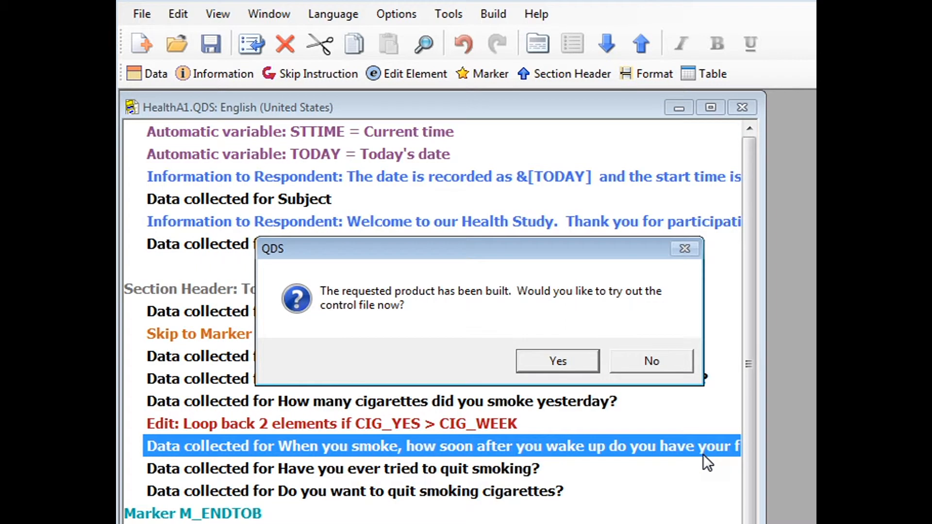
click(559, 362)
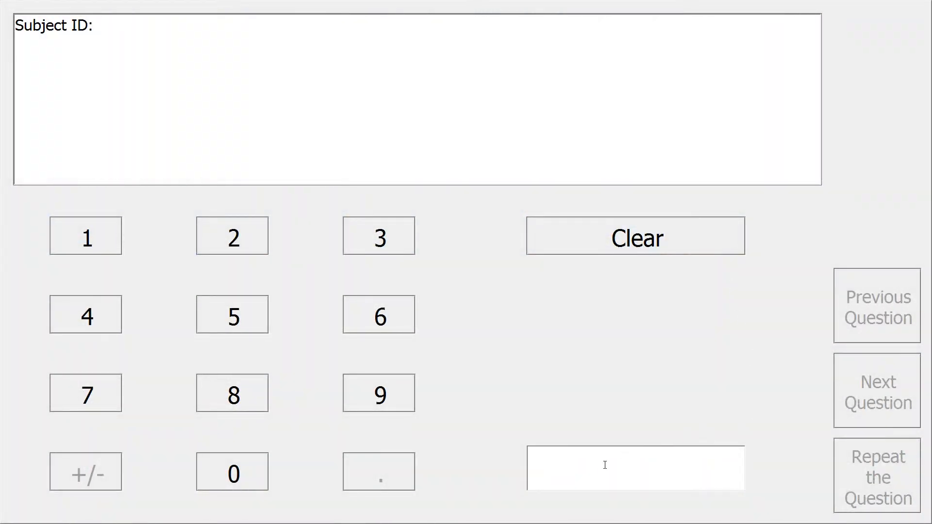
- Start the test interview with a subject ID and get past the welcome page
text(1111)
key(Return)
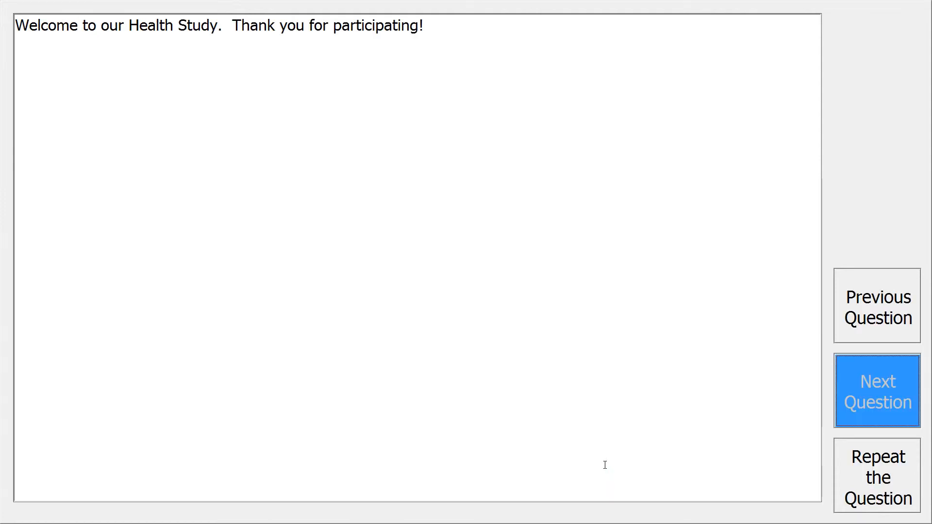
key(Return)
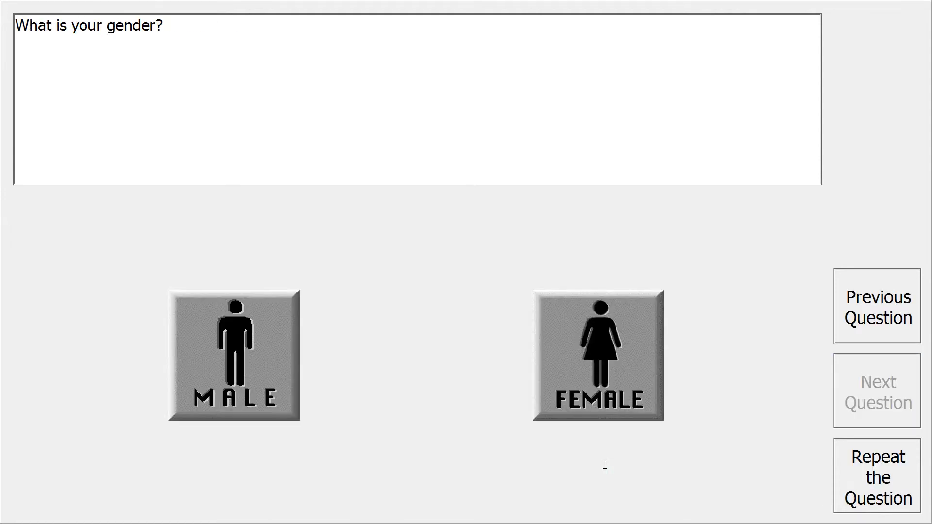
- Answer female, yes to ever smoking, and 12 as the first-cigarette age
click(589, 345)
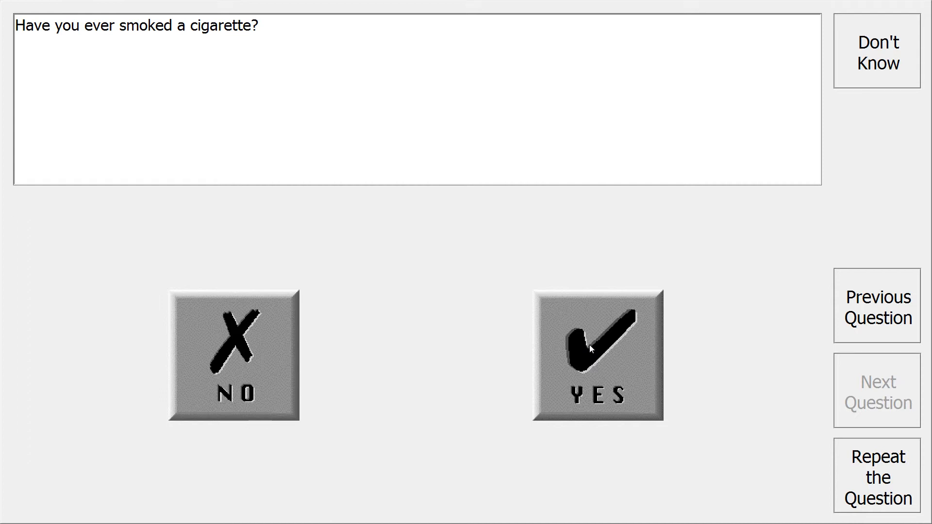
click(587, 342)
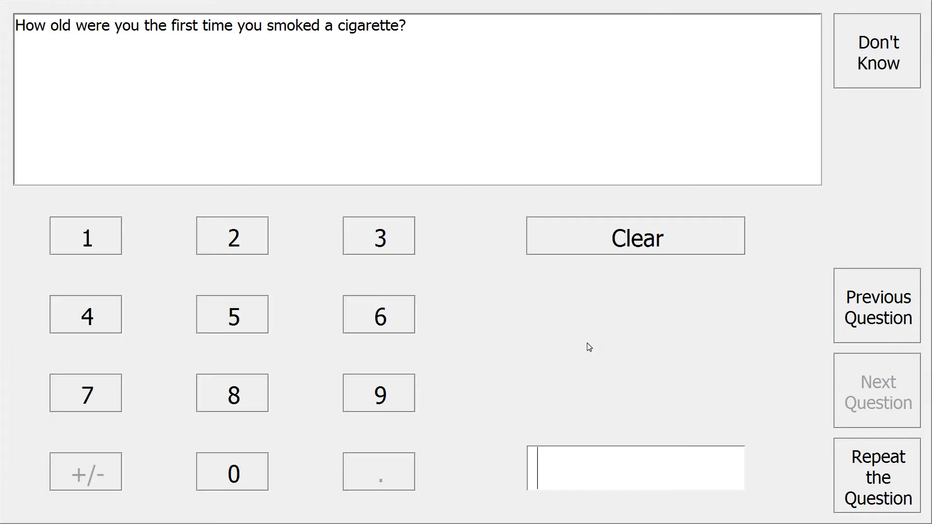
text(12)
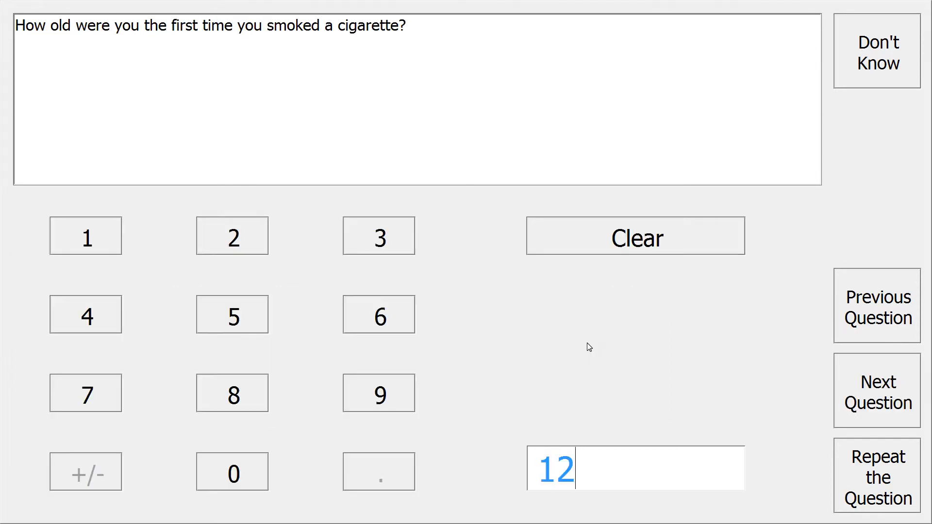
click(868, 396)
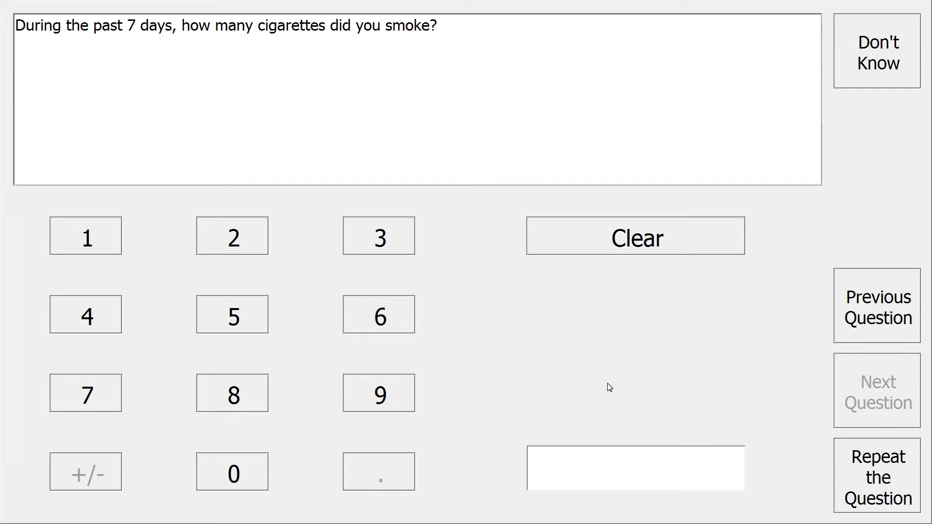
- Enter 7 cigarettes for the past week and 10 for yesterday to trigger the warning
text(7)
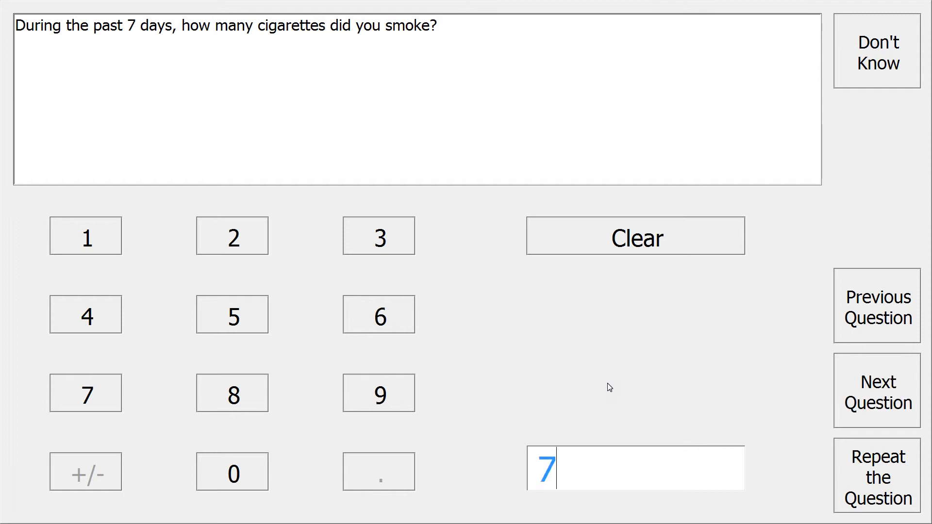
click(860, 397)
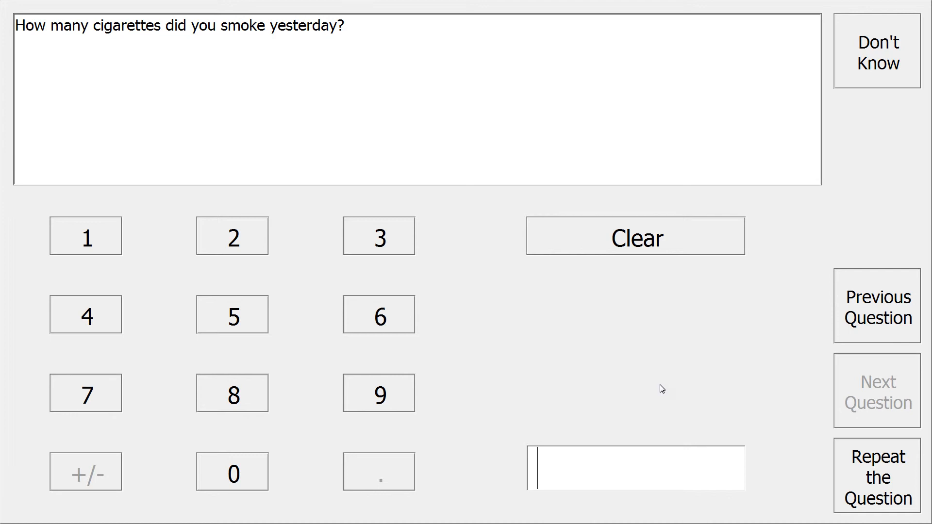
text(10)
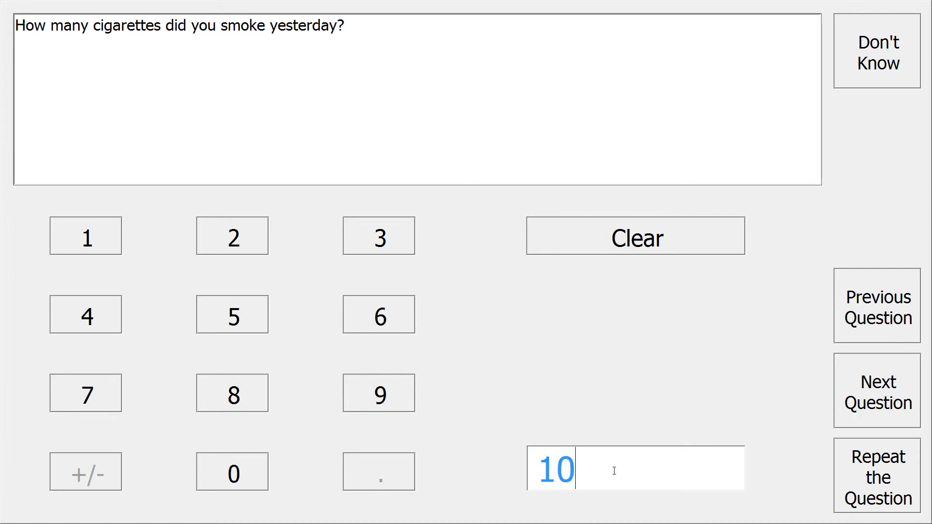
click(860, 405)
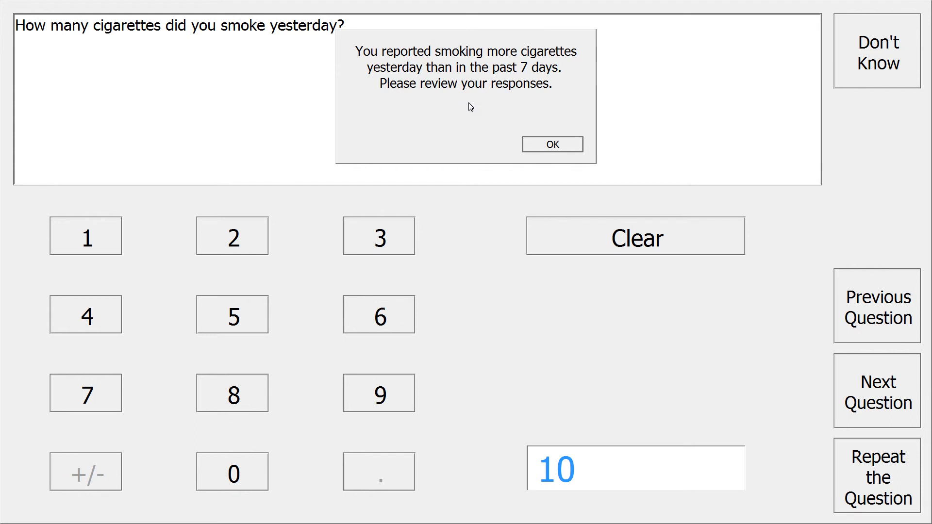
- Accept the warning, keep 7 for the week, and correct yesterday's count to 1
click(539, 145)
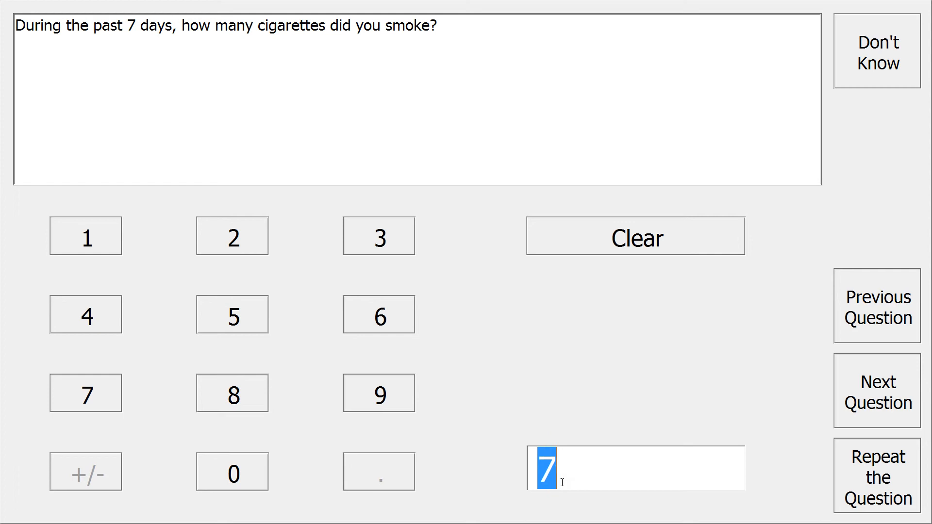
click(877, 417)
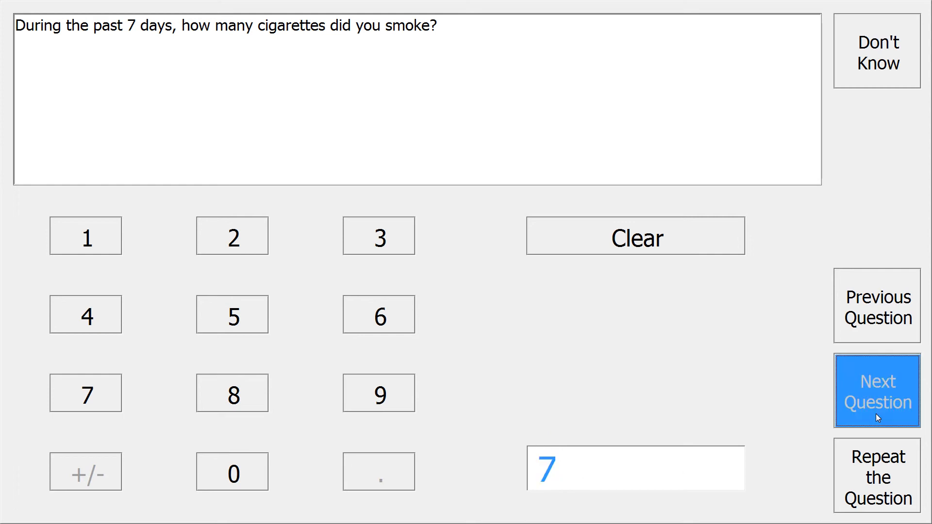
drag(619, 476, 526, 466)
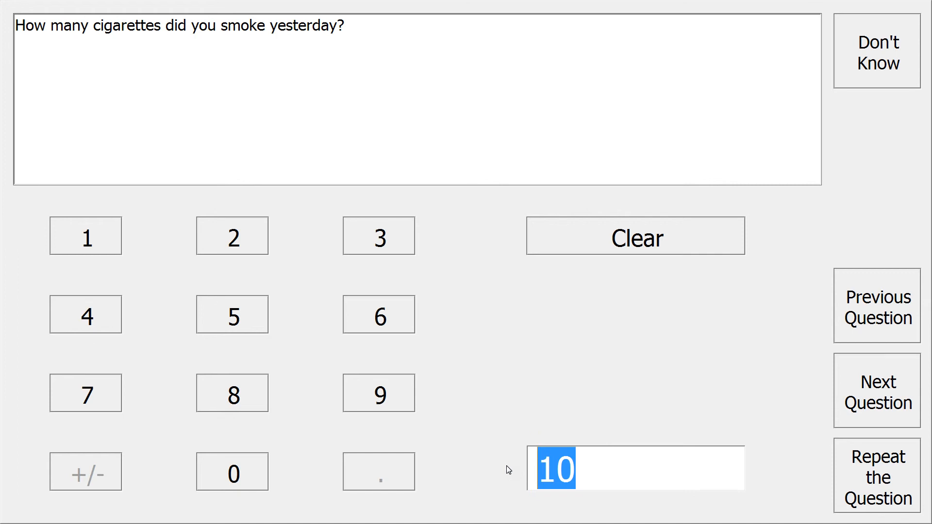
text(1)
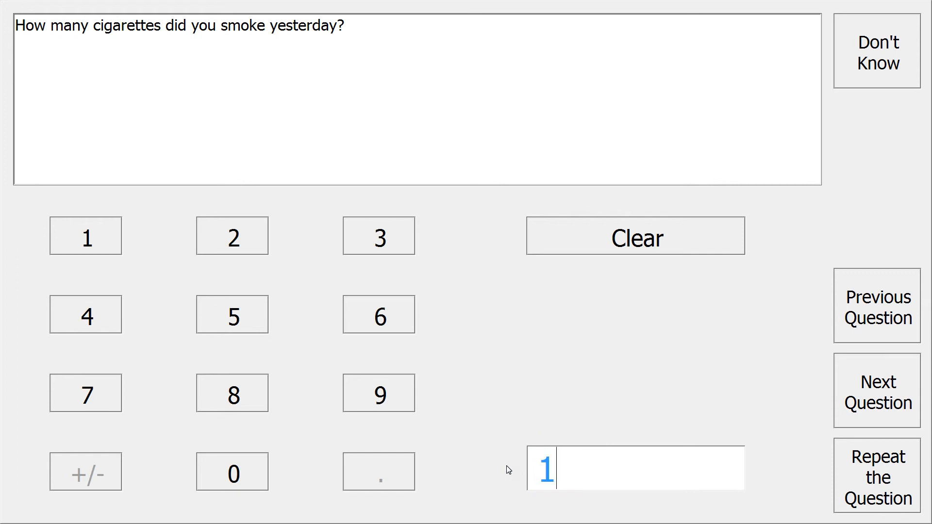
click(897, 406)
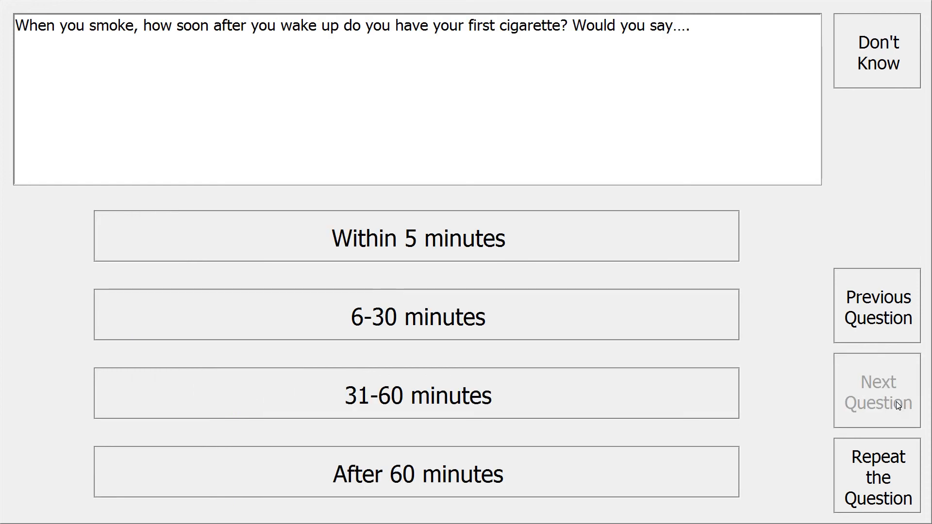
- Answer 6-30 minutes, no, and no, then finish to reach the End of Interview prompt
click(490, 315)
click(192, 362)
click(257, 362)
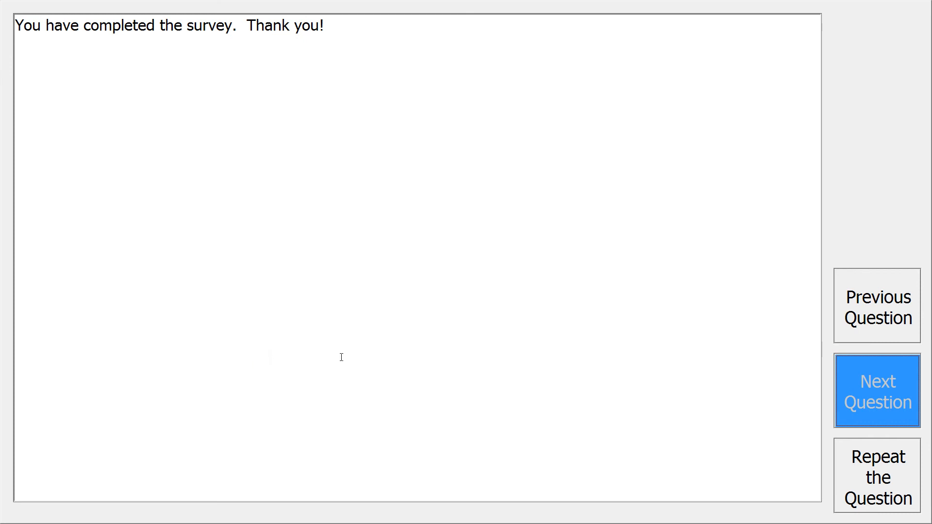
click(870, 377)
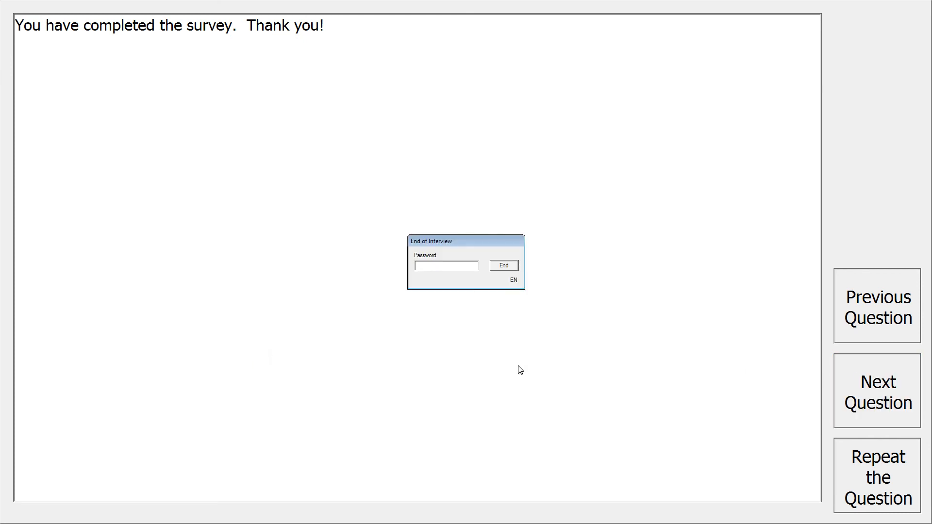